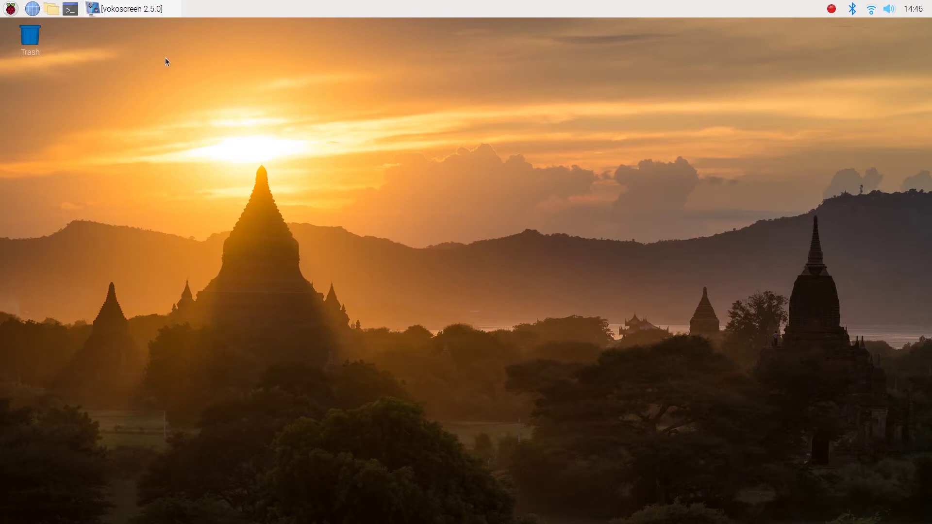
- Run sudo apt-get update in a new LXTerminal window to refresh the Pi's package lists
left_click(70, 8)
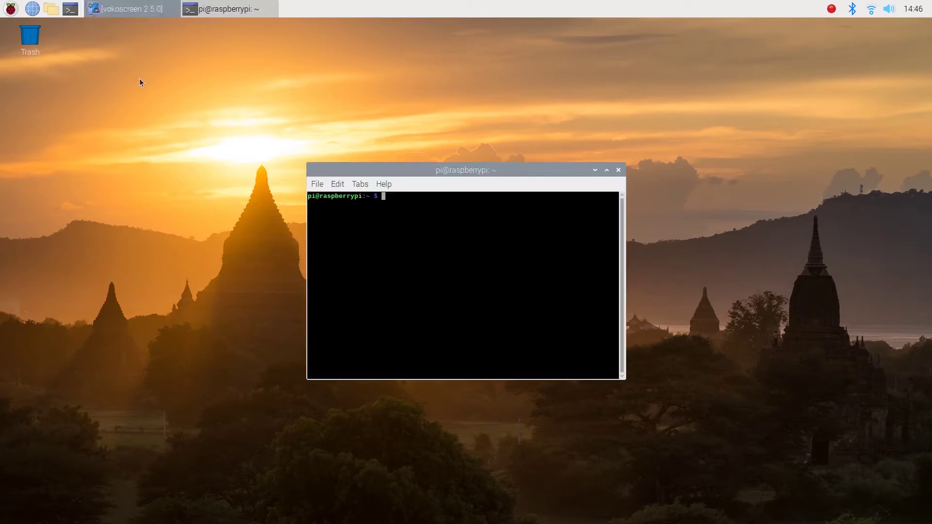
type("sudo apt-get update")
key("Return")
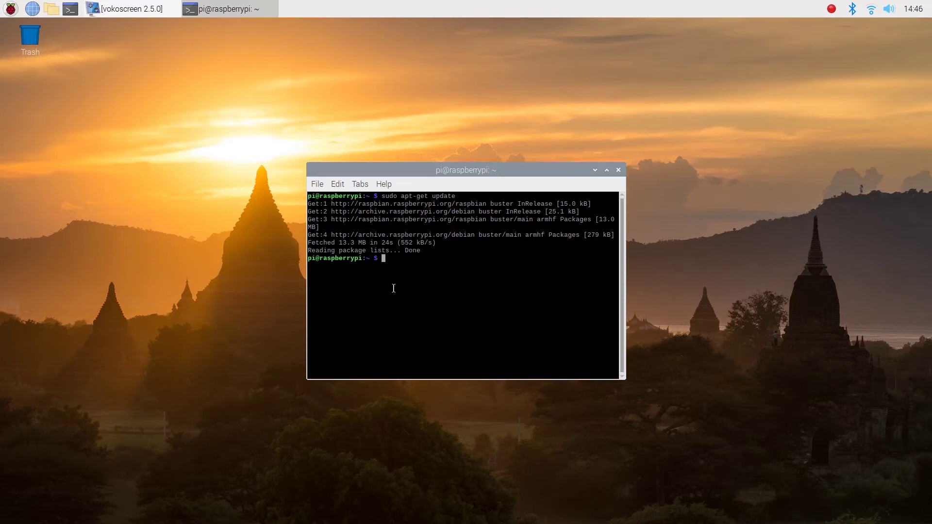
- Upgrade realvnc-vnc-viewer to its latest version with sudo apt-get install, fixing the misspelled package name
type("sudo apt-get install ")
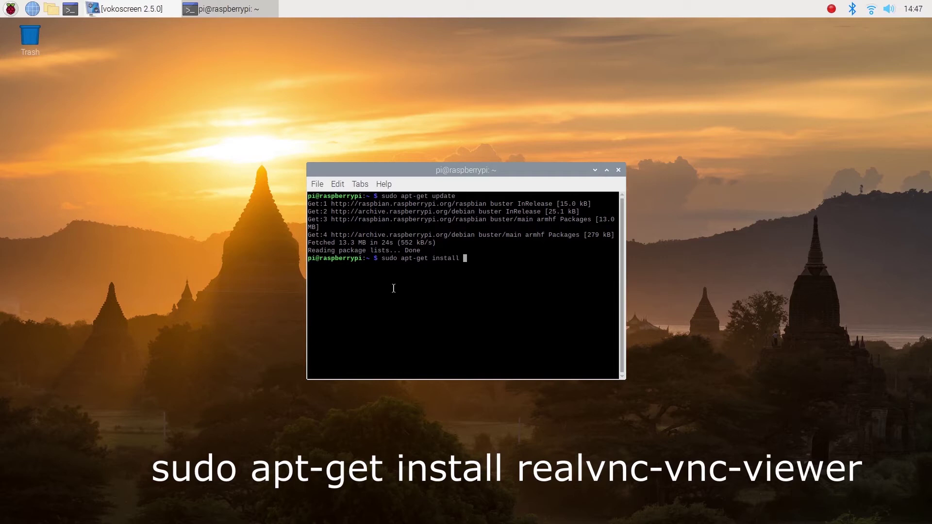
type("realvnc-vnc-viwer")
key("BackSpace")
key("BackSpace")
key("BackSpace")
key("BackSpace")
type("iewer")
key("Return")
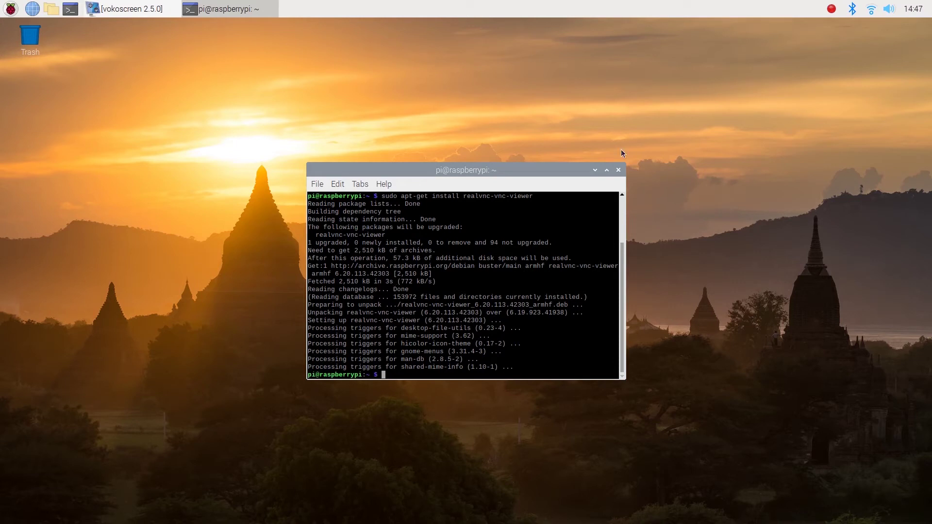
- Close the terminal, then enable VNC on the Interfaces tab of Raspberry Pi Configuration and confirm with OK
left_click(619, 170)
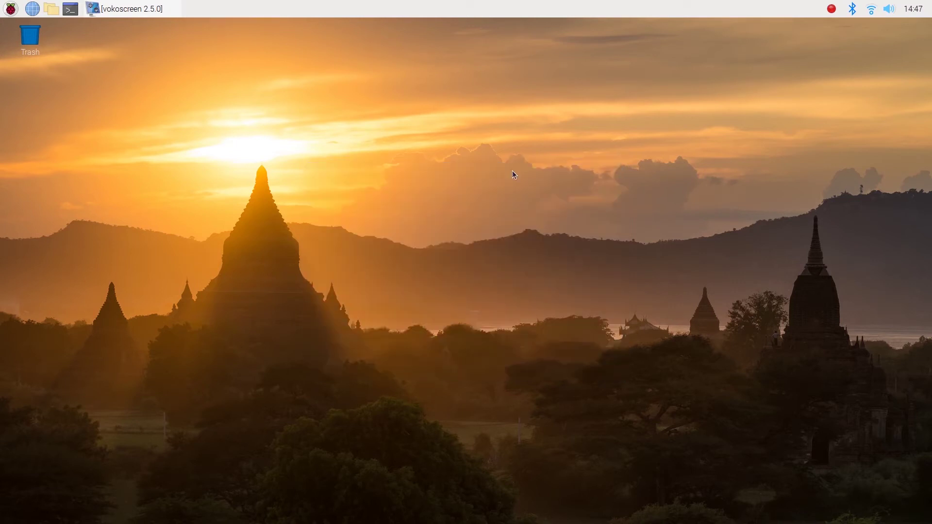
left_click(11, 8)
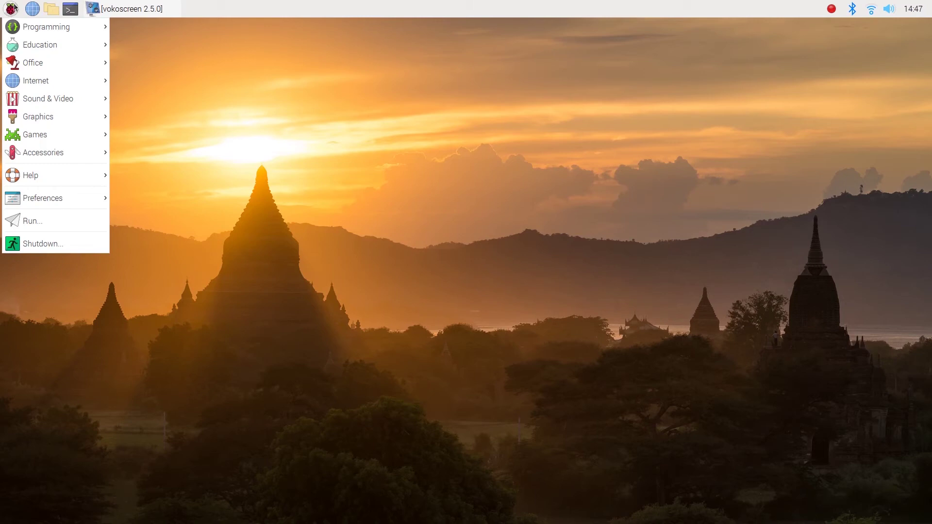
mouse_move(36, 196)
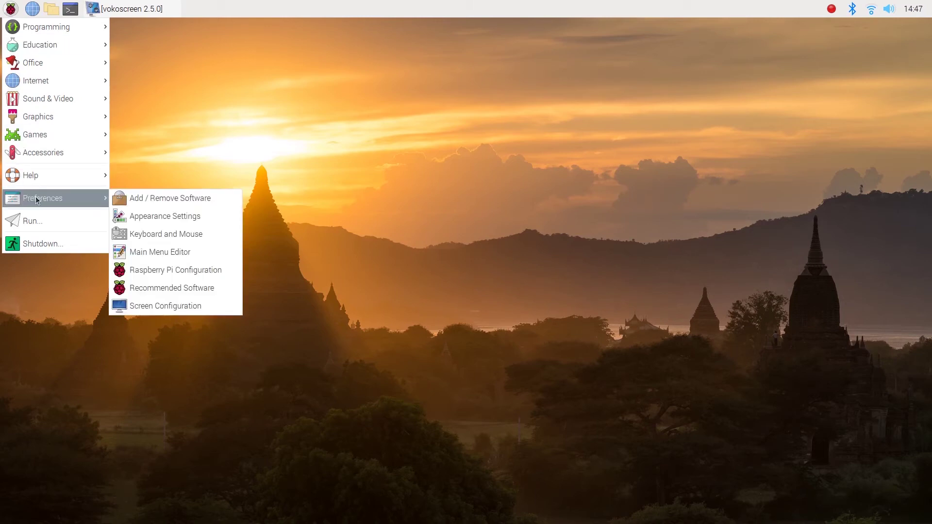
left_click(135, 267)
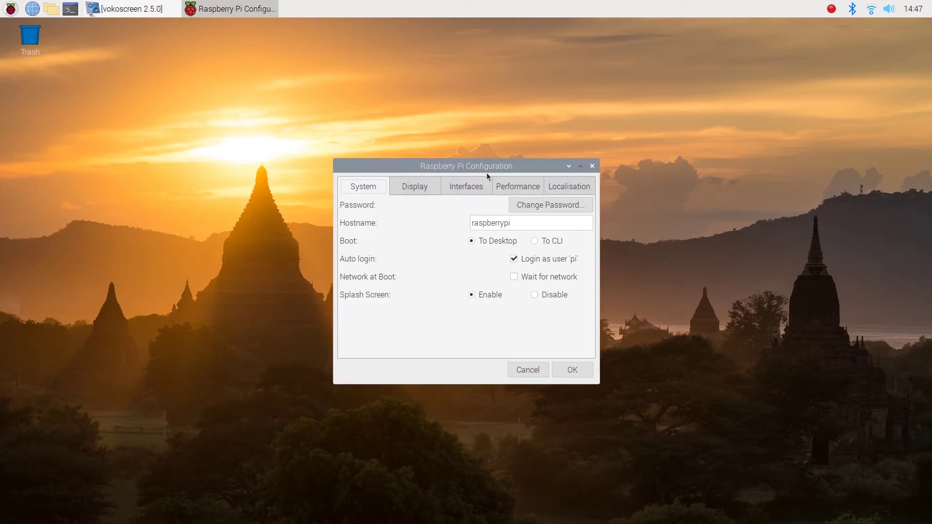
left_click(478, 185)
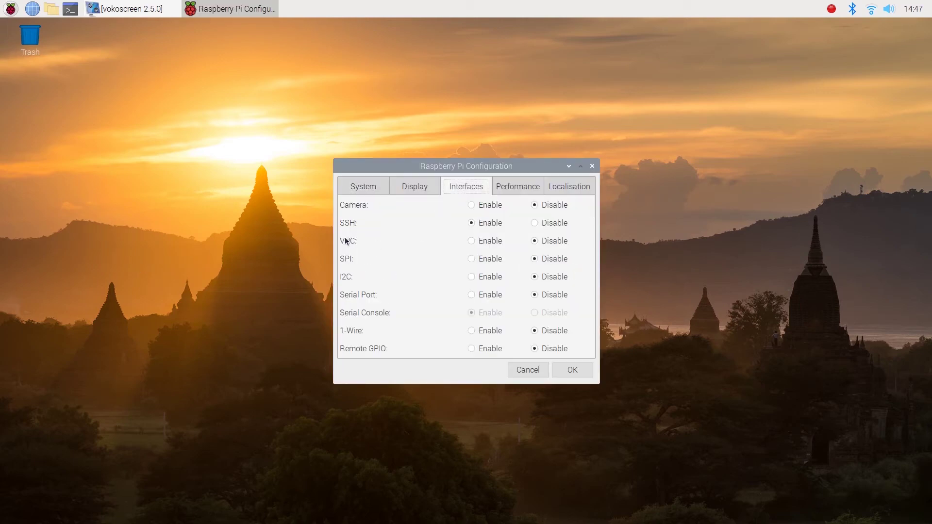
left_click(471, 241)
left_click(567, 372)
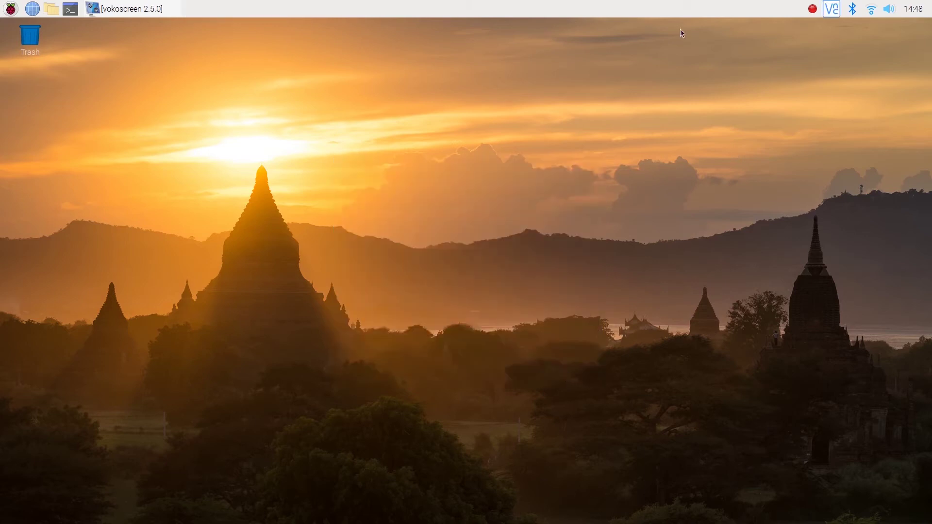
mouse_move(871, 14)
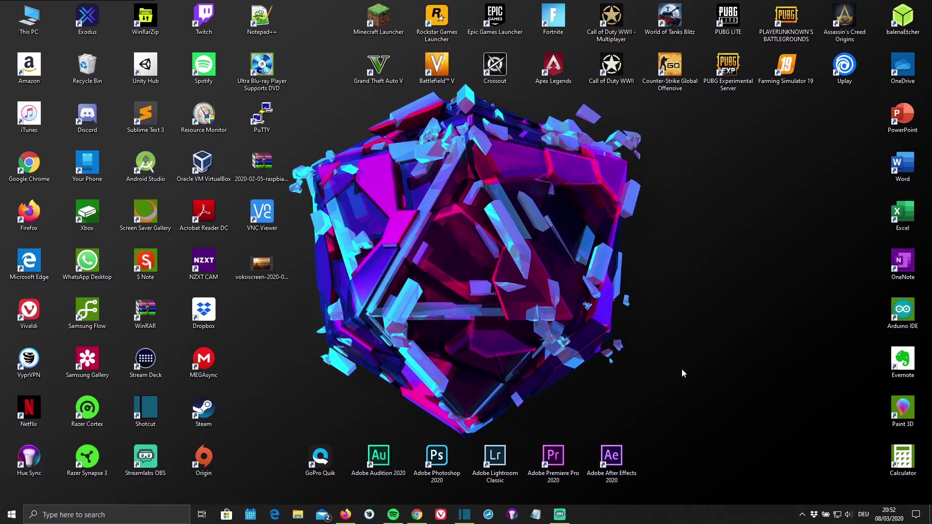
- Download the VNC Viewer 6.20.113 Windows installer from RealVNC in Chrome and run it, accepting the language and continuing setup
left_click(417, 514)
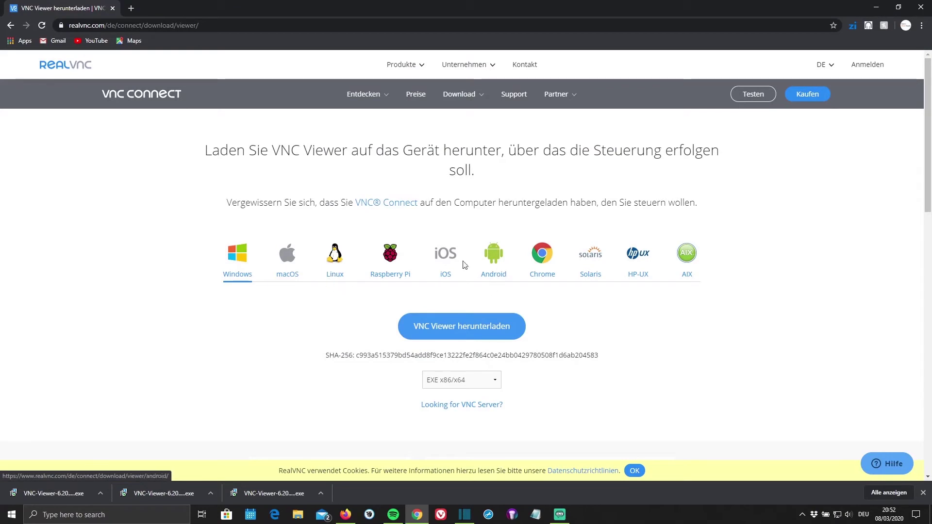
left_click(488, 332)
left_click(60, 493)
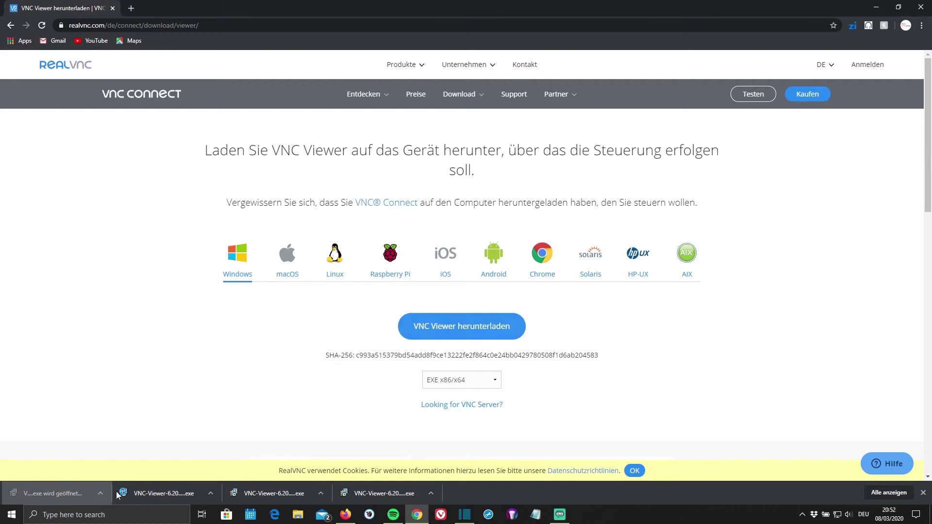
left_click(473, 271)
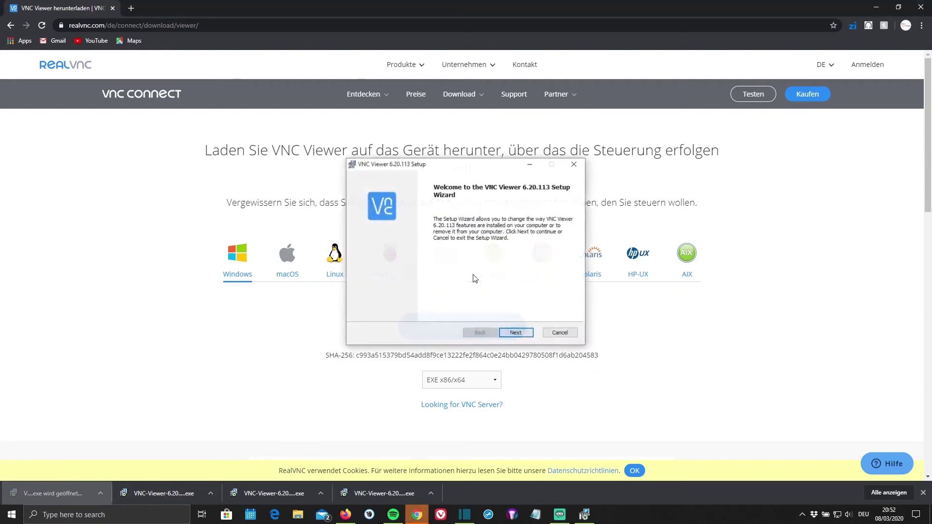
left_click(509, 335)
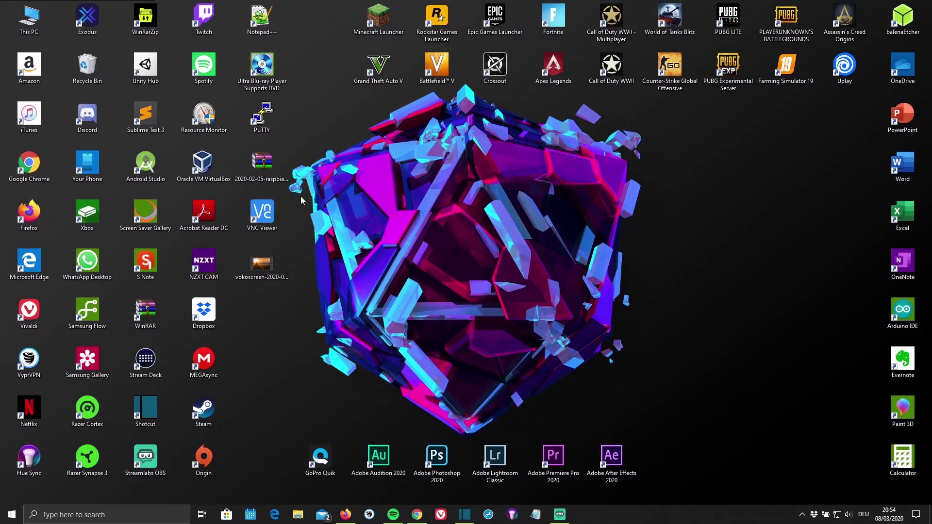
- Save a new VNC Viewer connection named Pi4 at 192.168.178.95 and double-click it to connect
double_click(272, 218)
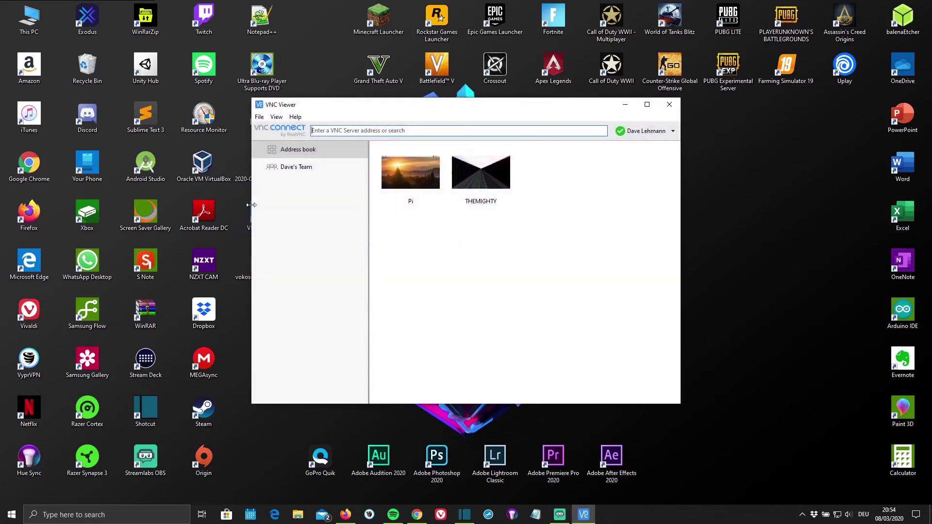
left_click(259, 117)
left_click(265, 128)
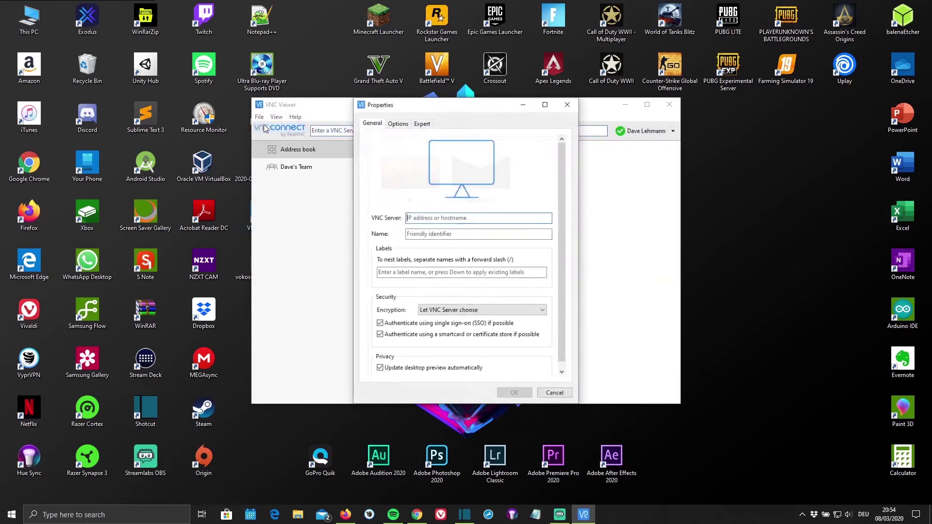
left_click(419, 218)
type("192.168.178.95")
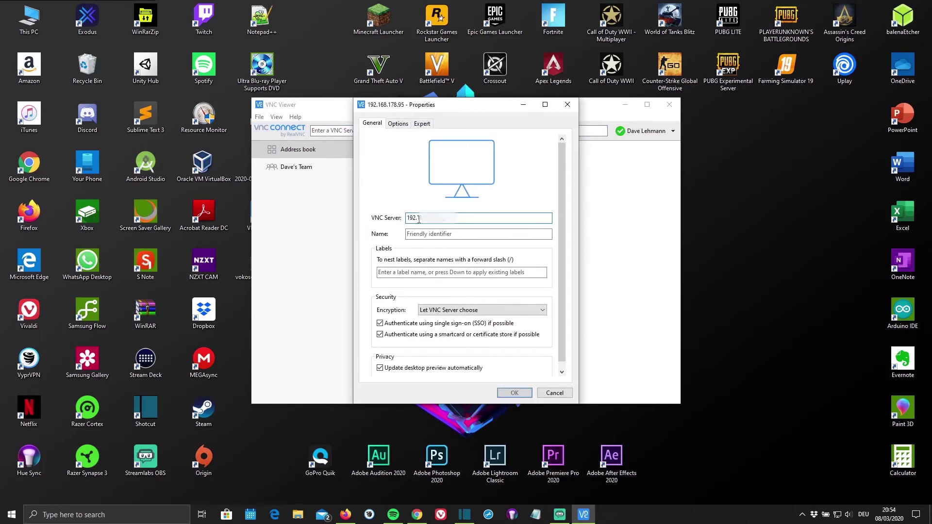
left_click(441, 232)
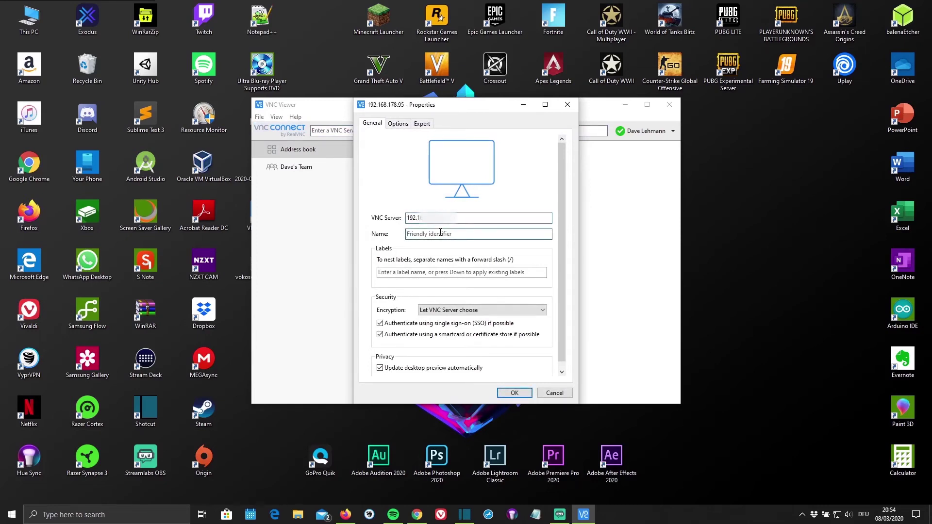
type("Pi4")
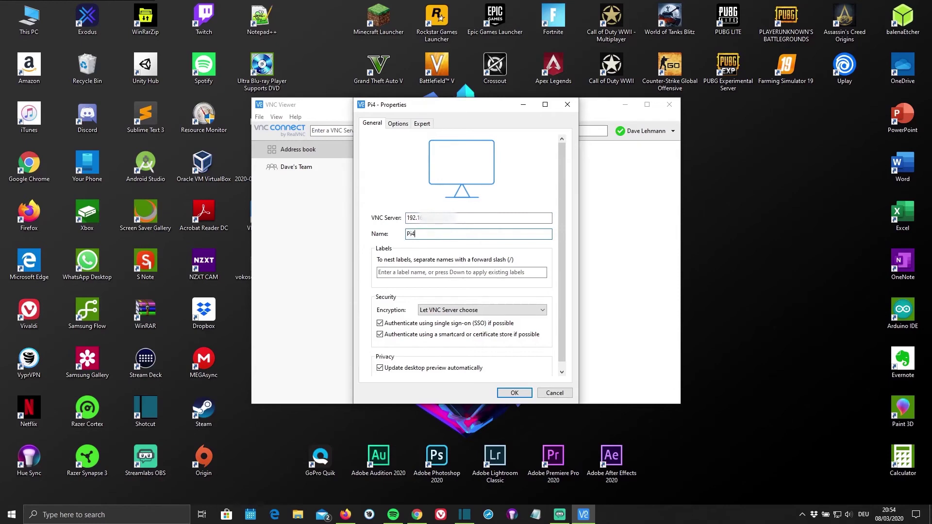
scroll(442, 274, "down", 1)
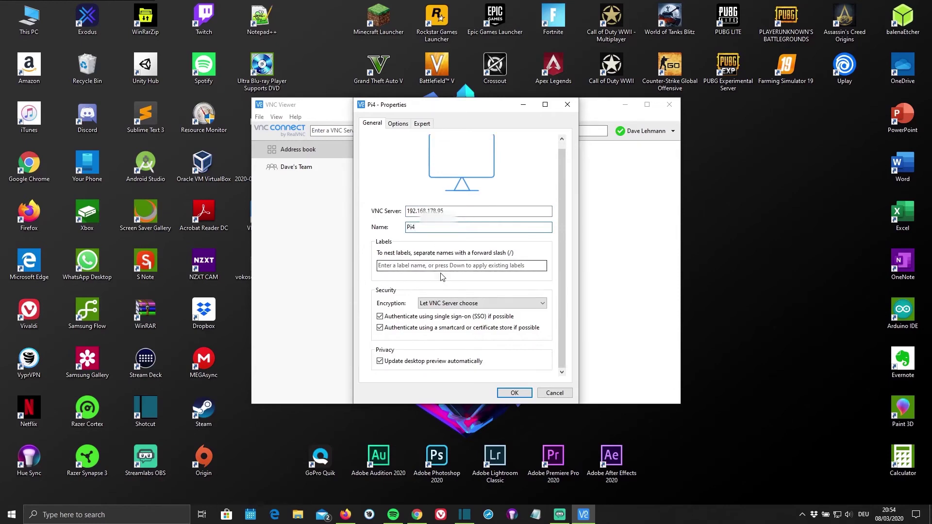
left_click(515, 392)
double_click(494, 200)
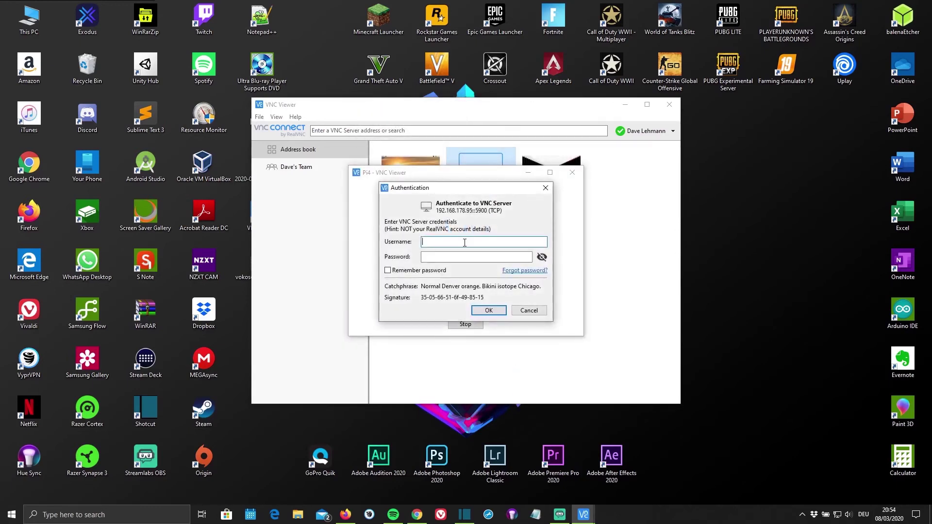
- Enter the Pi's username and account password in the Authentication dialog to open its remote desktop
left_click(464, 242)
type("pi")
key("Tab")
type("raspberry")
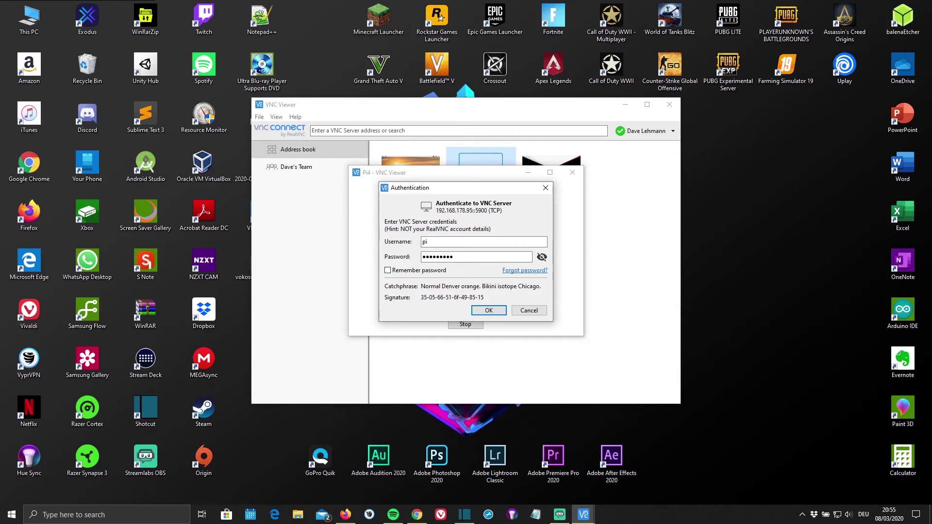
left_click(486, 310)
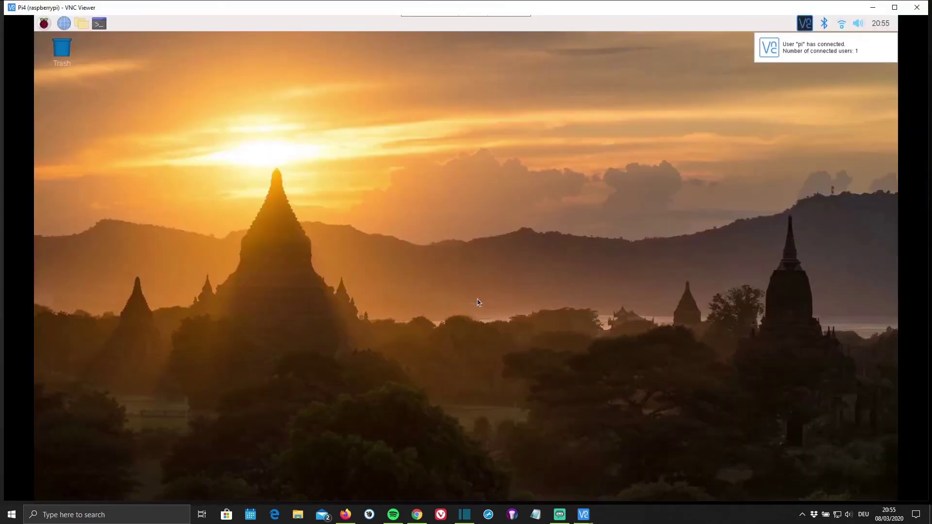
left_click_drag(596, 110, 762, 364)
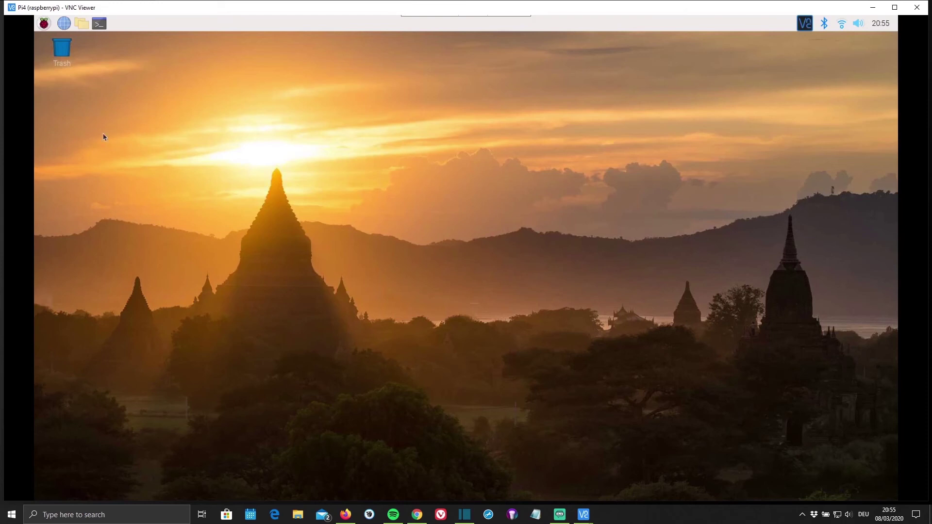
left_click(44, 23)
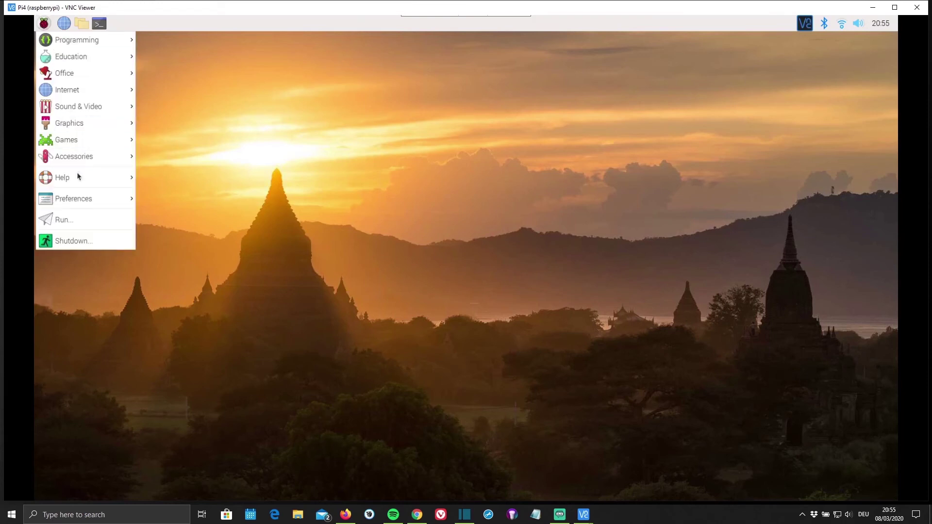
left_click(244, 103)
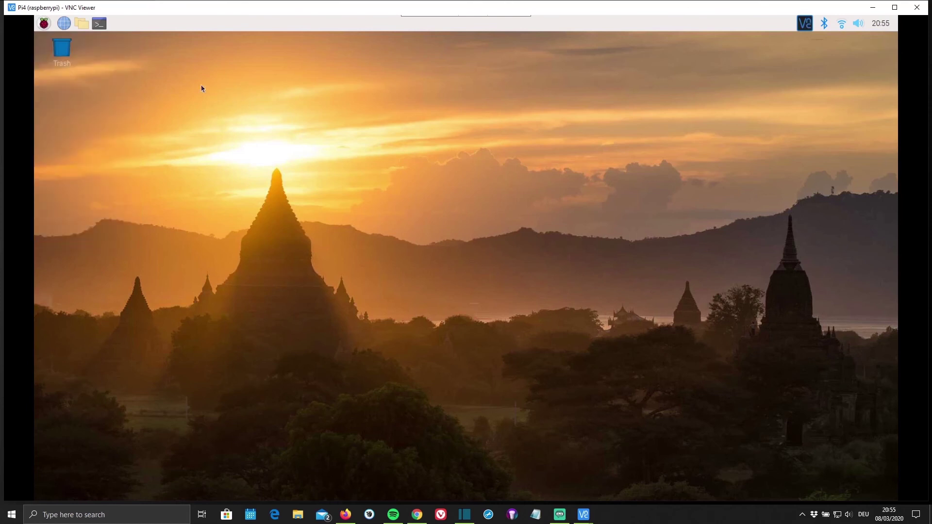